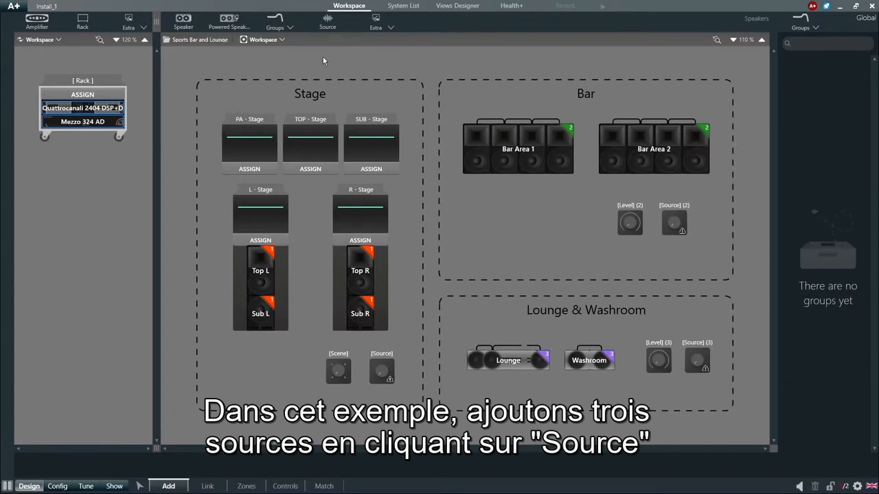
- Add three sources to the workspace: one in the Stage area beside the scene control and two stacked in the Bar area below Bar Area 1
left_click(327, 22)
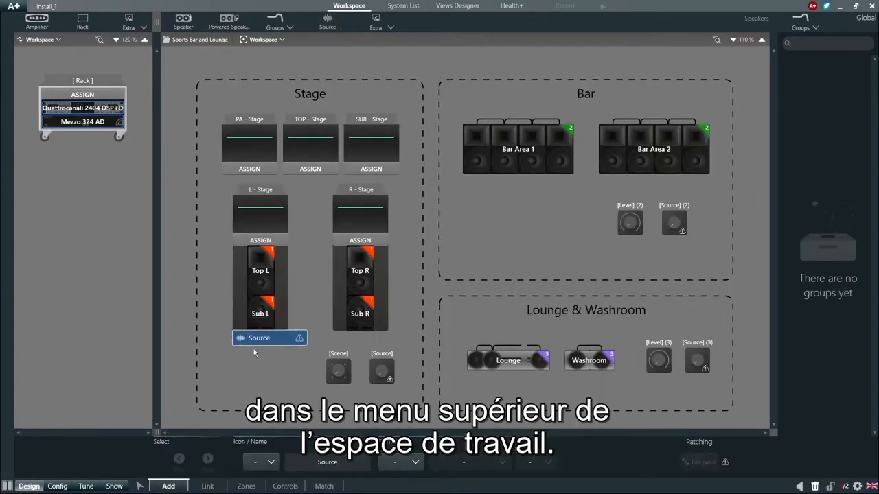
left_click(244, 373)
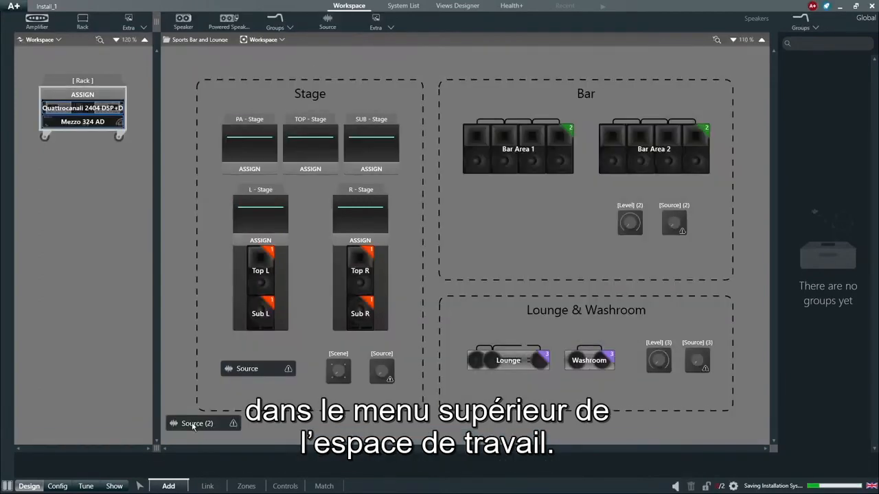
left_click(493, 226)
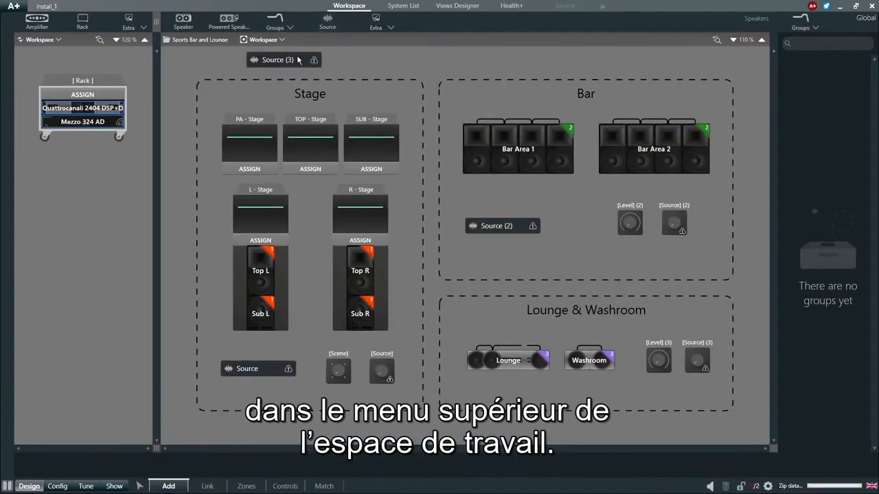
left_click(492, 253)
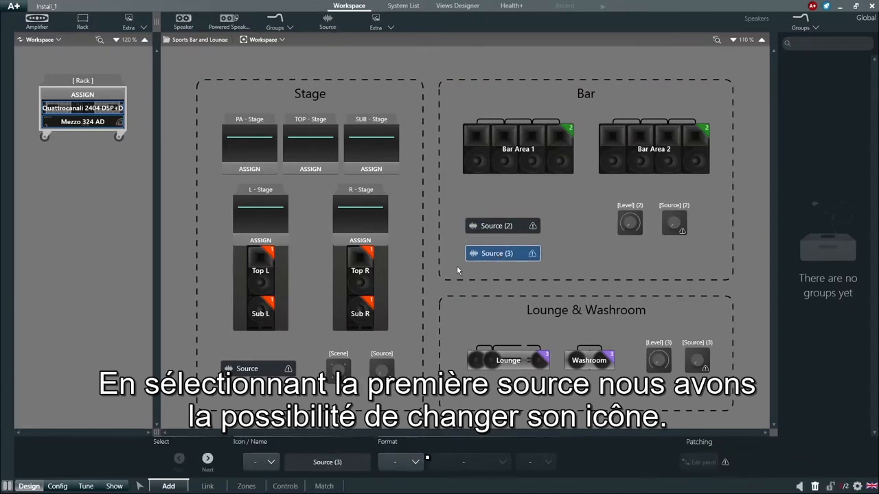
- Give the source in the Stage area the faders icon and rename it Mixer
left_click(271, 372)
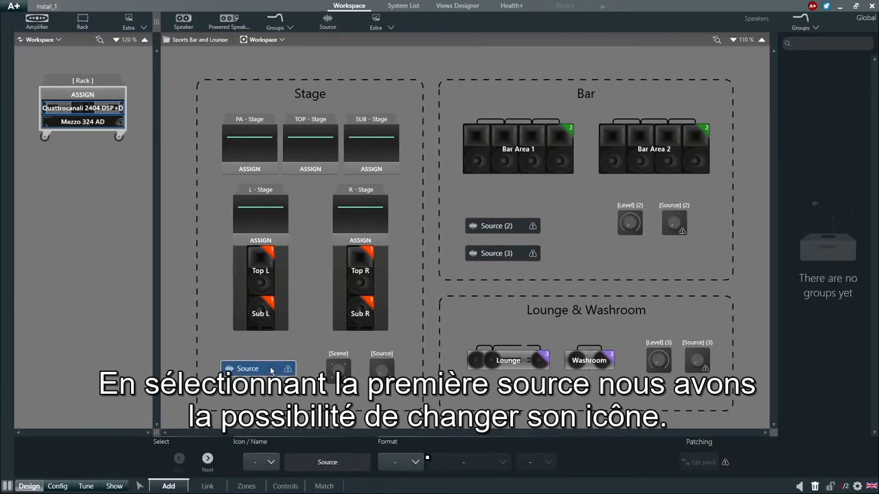
left_click(271, 460)
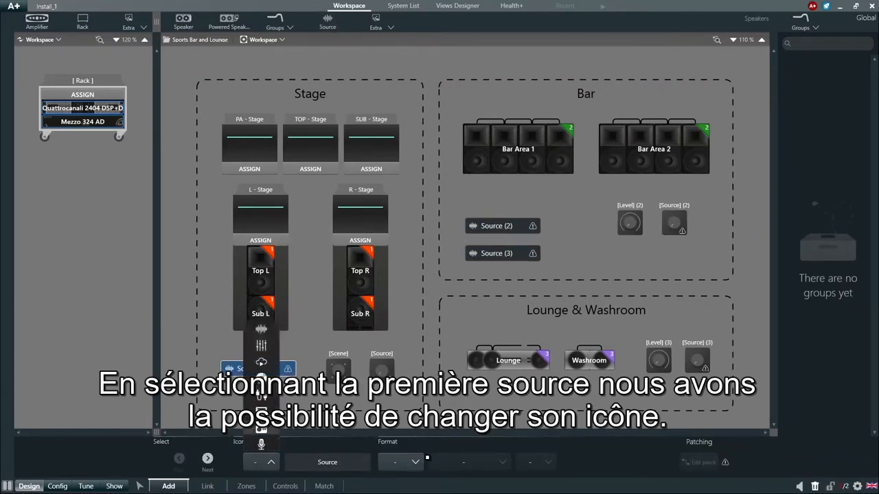
left_click(267, 348)
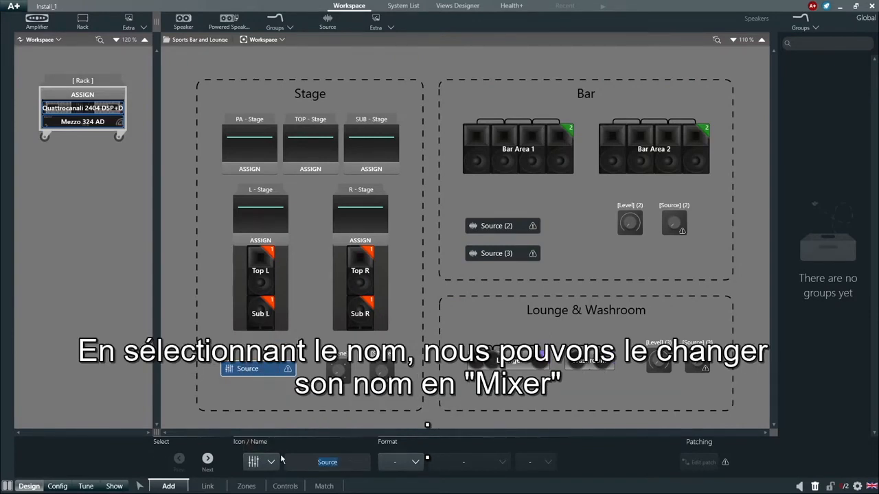
type("Mixer")
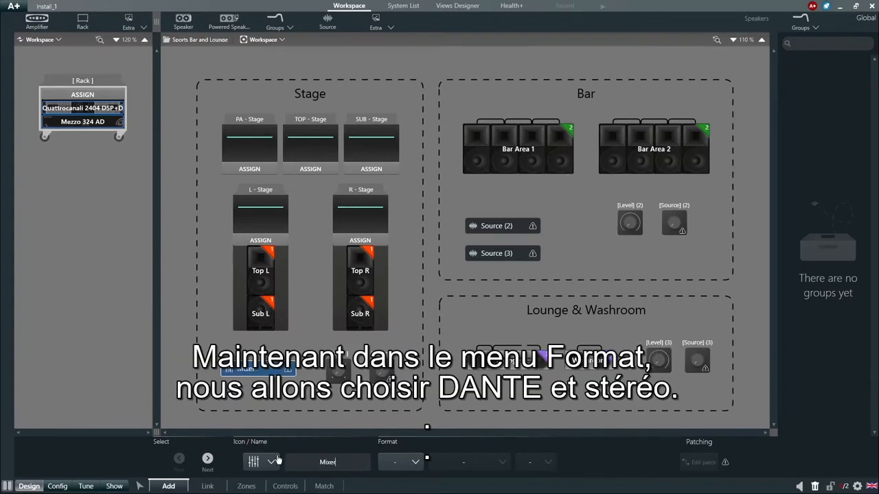
- Set the Mixer source's format to Dante with a Stereo channel configuration
left_click(398, 464)
left_click(407, 418)
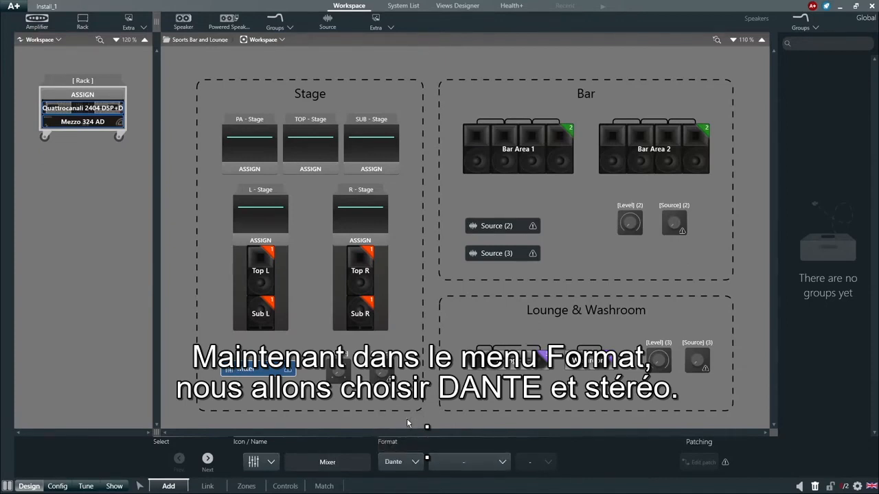
left_click(441, 449)
left_click(466, 424)
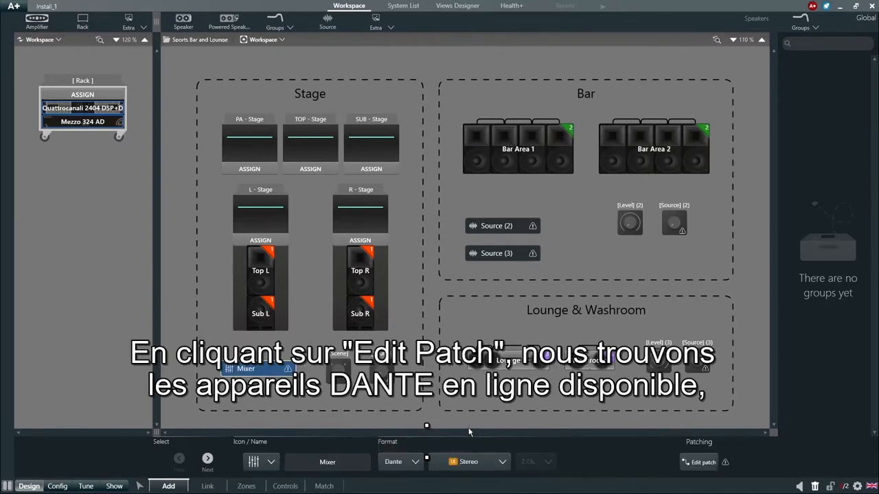
- Open the Mixer source's patch and add a Dante offline device named Mixer
left_click(687, 465)
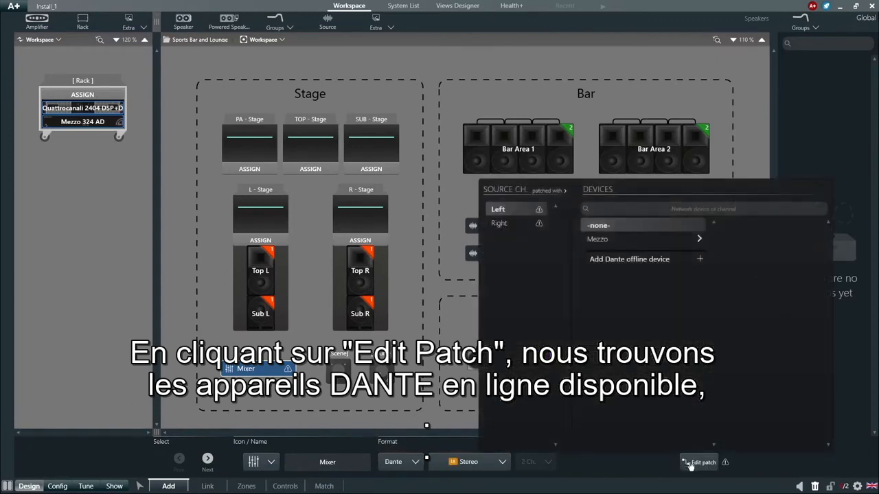
left_click(700, 261)
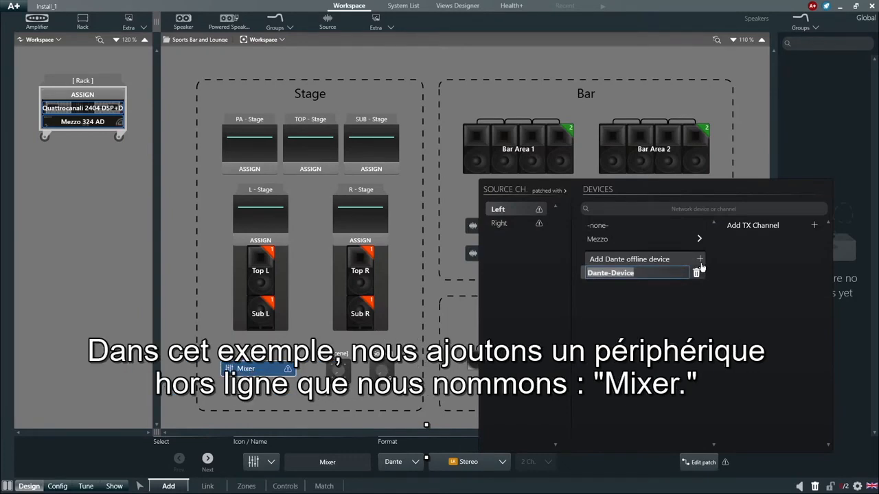
type("Mixer")
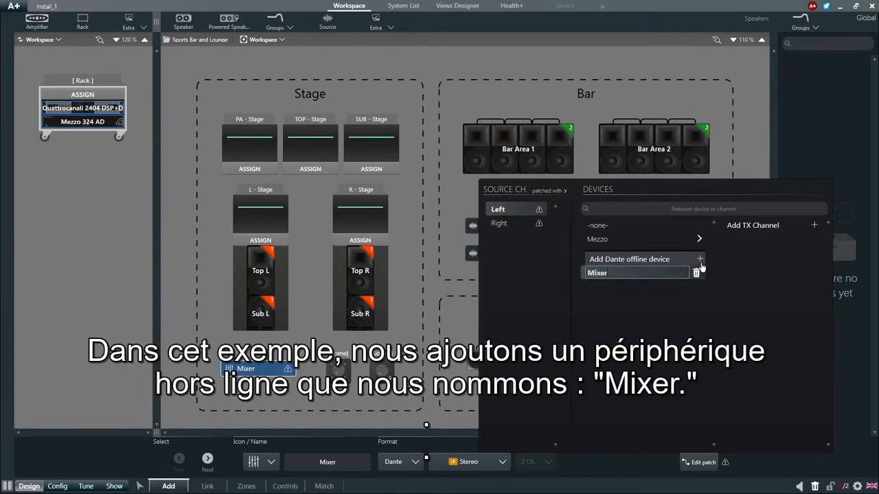
key("Return")
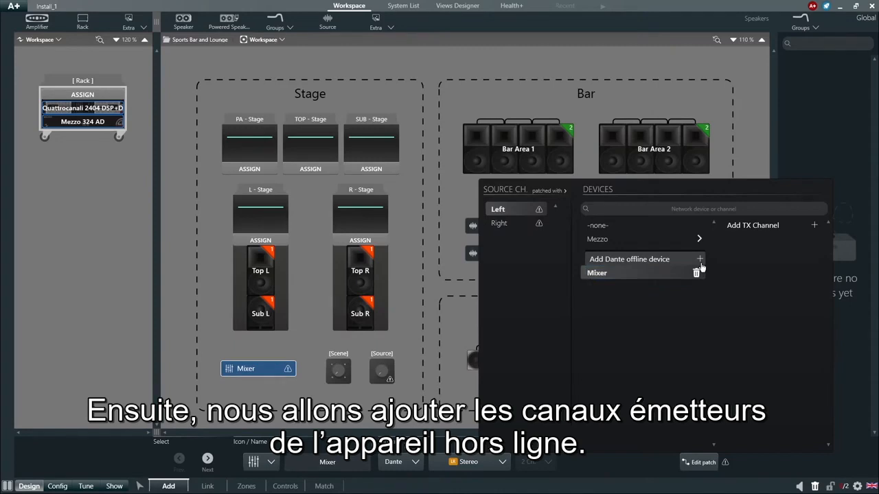
- Add two TX channels to the Mixer device, named Mixer-L and Mixer-R, and patch them to the source's Left and Right channels
left_click(814, 226)
left_click(814, 227)
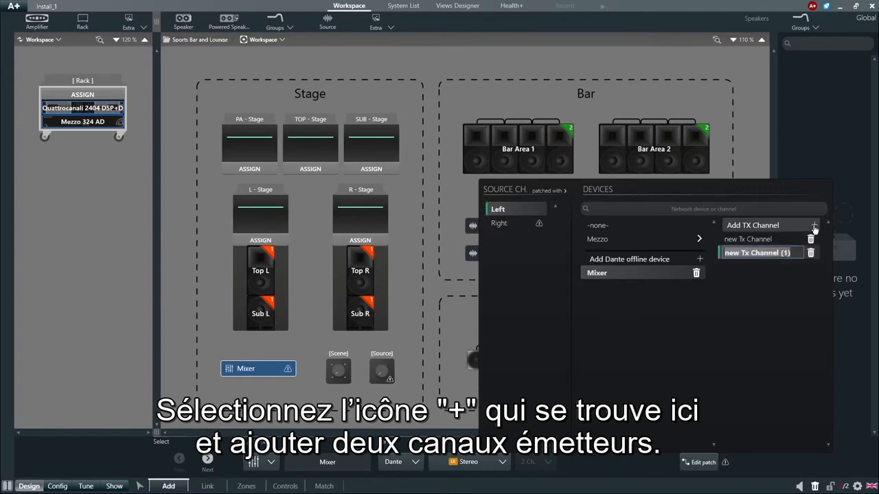
left_click(789, 240)
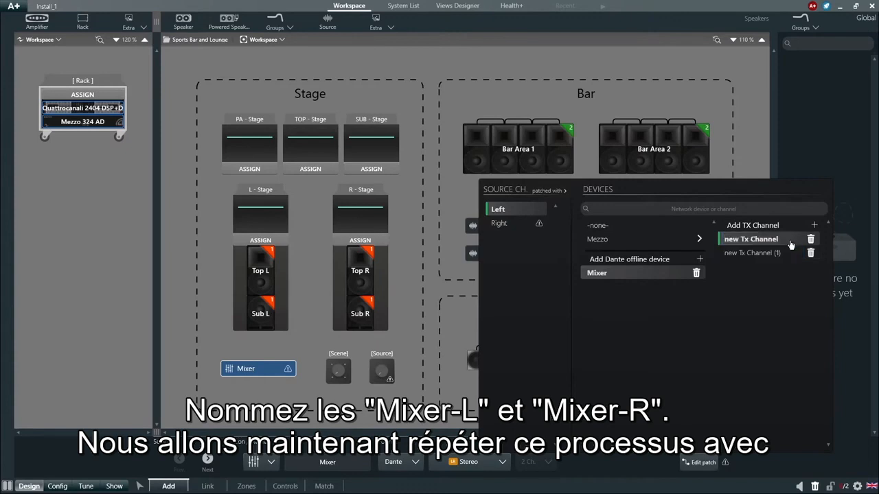
double_click(770, 240)
type("Mixer-L")
key("Return")
left_click(499, 223)
double_click(755, 252)
type("Mixer-R")
key("Return")
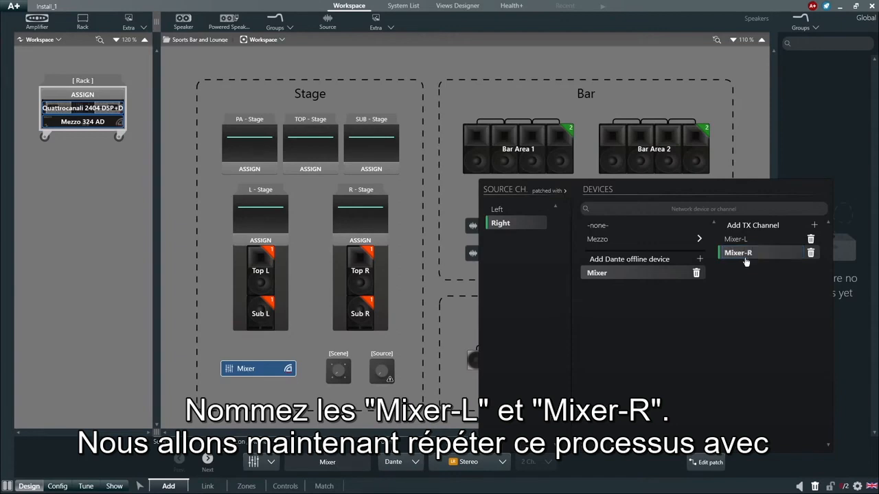
left_click(417, 242)
- Give Source (2) in the Bar area the CD icon and rename it Audio Player
left_click(488, 229)
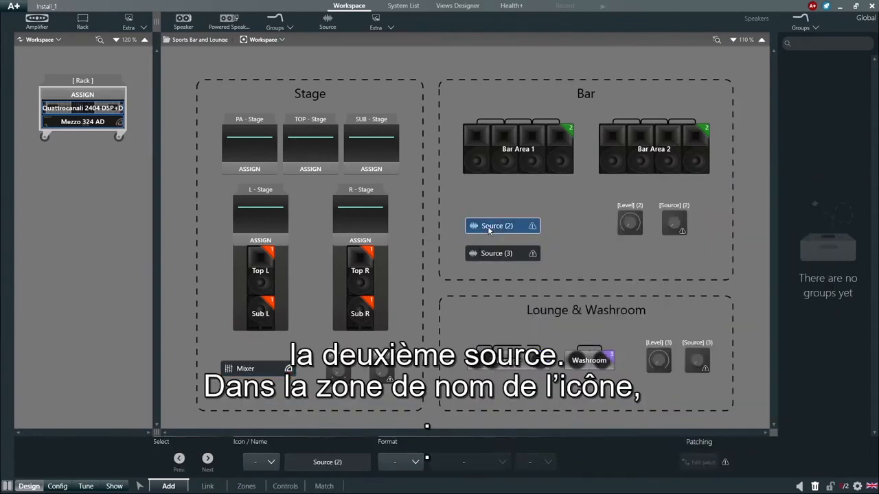
left_click(271, 462)
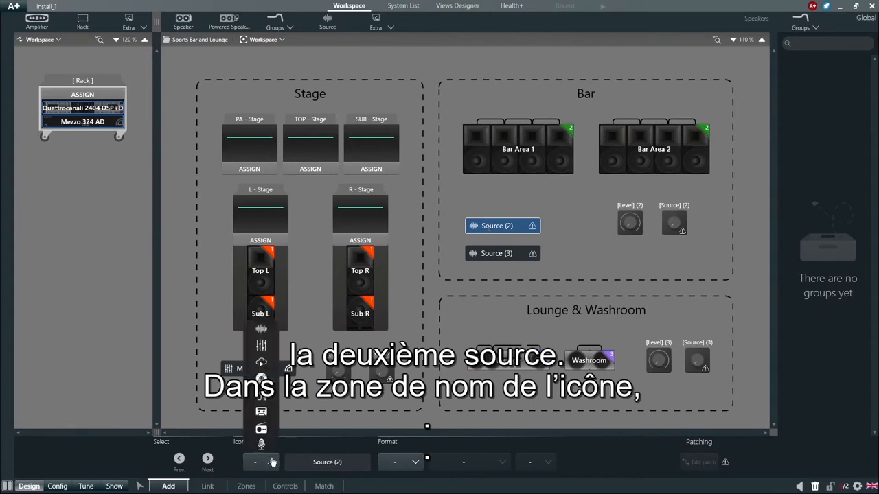
left_click(261, 378)
left_click(284, 462)
type("Audio Player")
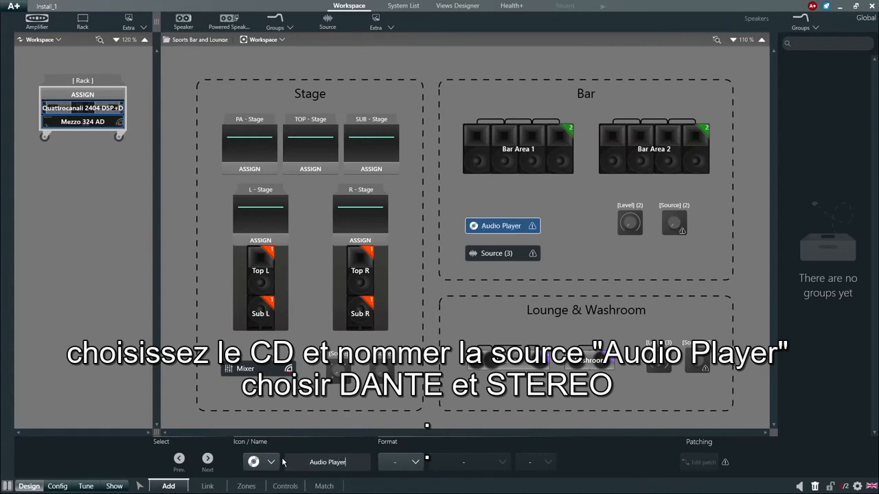
- Set the Audio Player source's format to Dante with a Stereo channel configuration
left_click(384, 462)
left_click(404, 419)
left_click(464, 462)
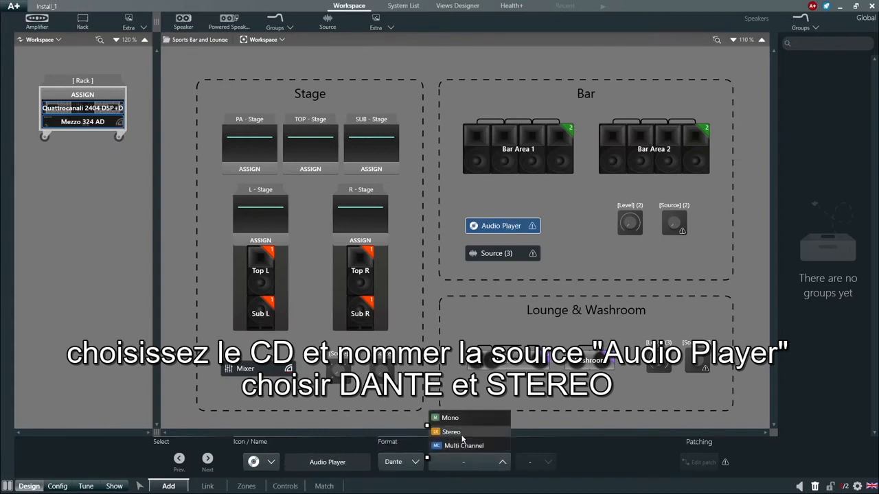
left_click(462, 432)
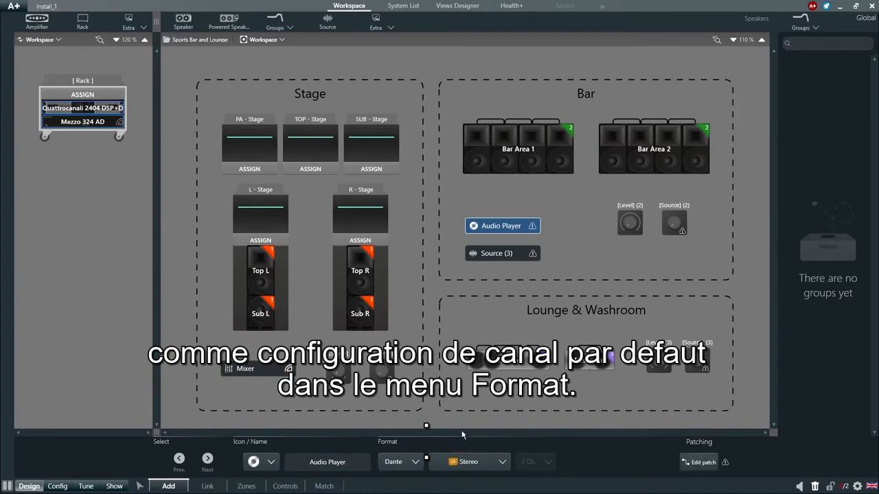
- Open the Audio Player source's patch and add a Dante offline device named AudioPlayer
left_click(709, 463)
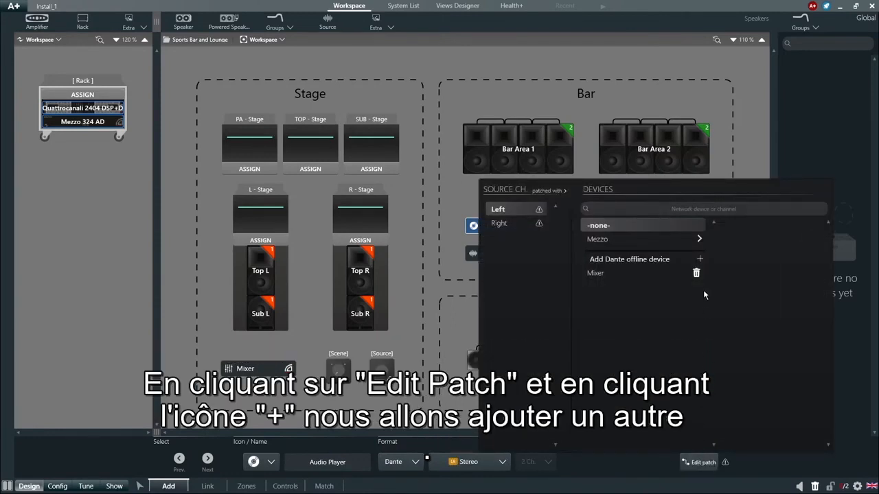
left_click(700, 260)
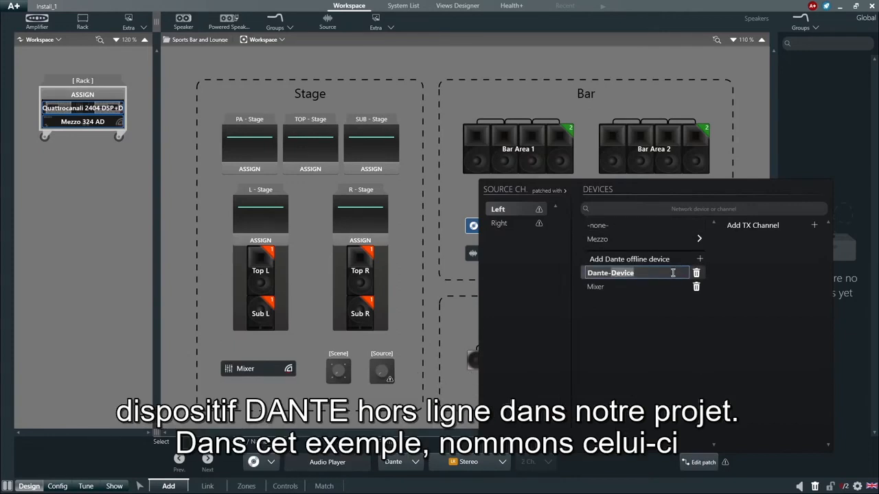
left_click_drag(672, 273, 569, 276)
key("BackSpace")
type("Au")
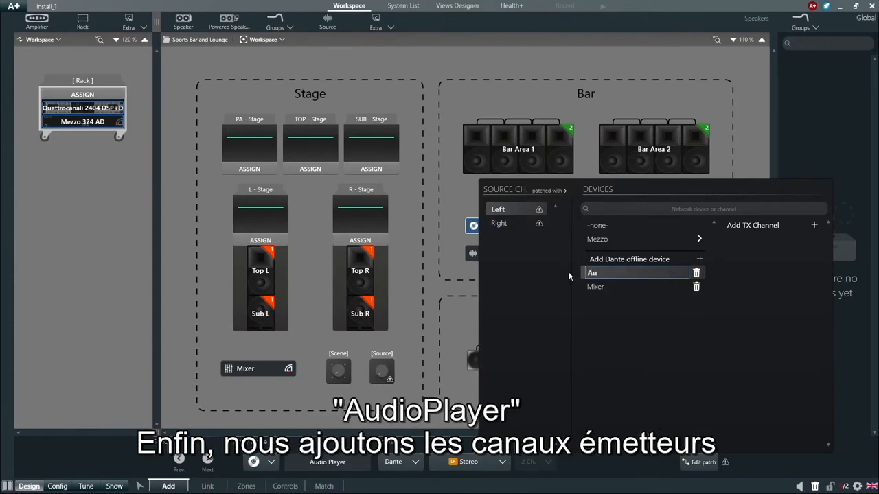
type("dioPlayer")
key("Return")
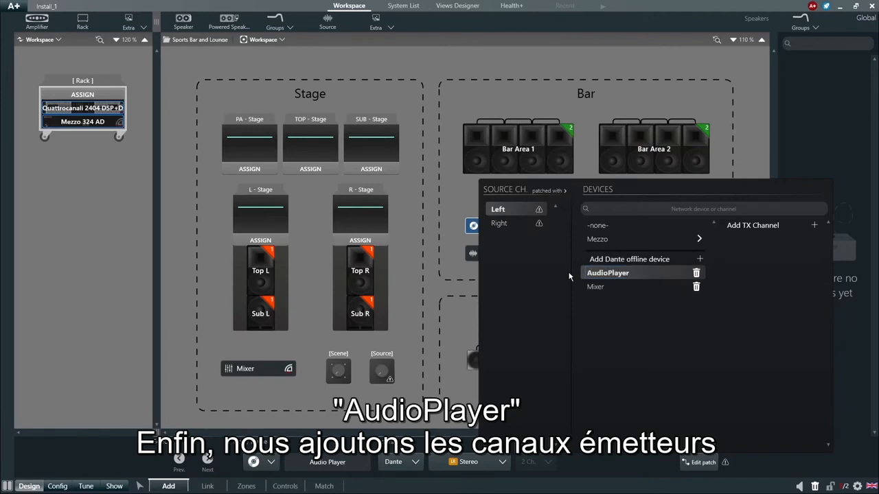
- Add TX channels Player-L and Player-R to the AudioPlayer device, patched to the source's Left and Right channels, and close the patch editor
left_click(814, 226)
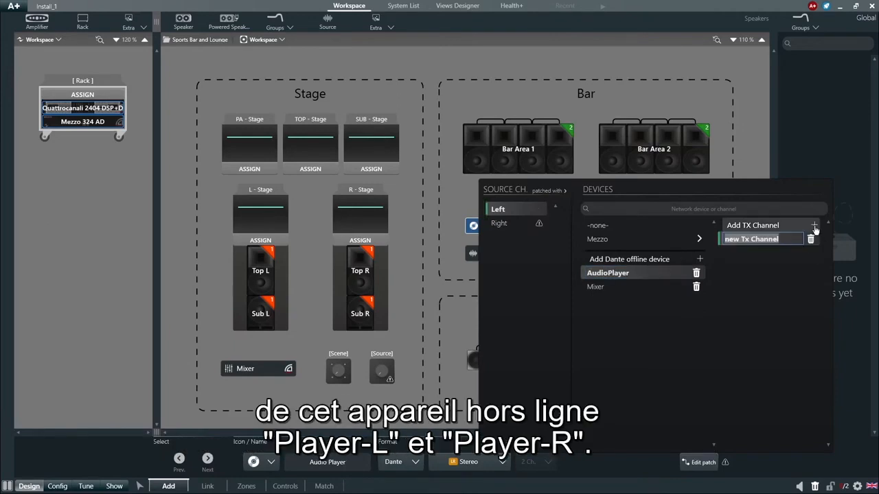
type("Player-L")
key("Return")
left_click(814, 226)
left_click(539, 227)
type("Player-R")
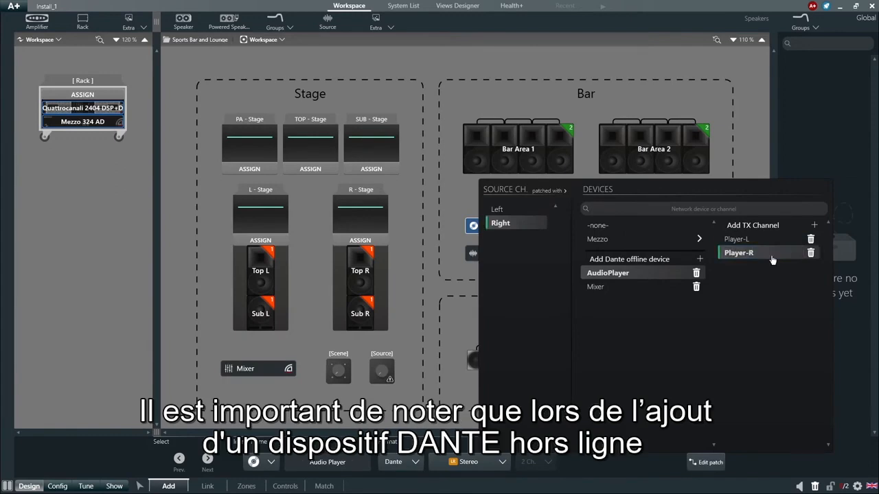
left_click(458, 284)
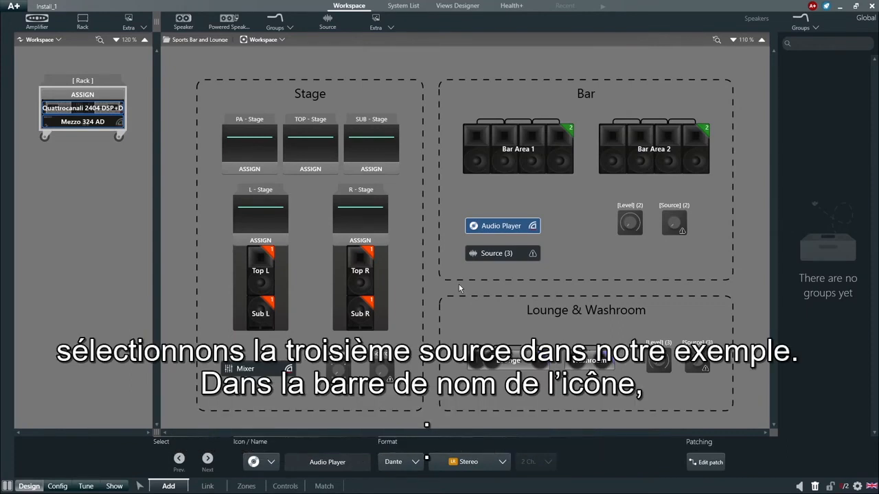
- Give Source (3) in the Bar area the mini-jack icon and rename it TV
left_click(490, 261)
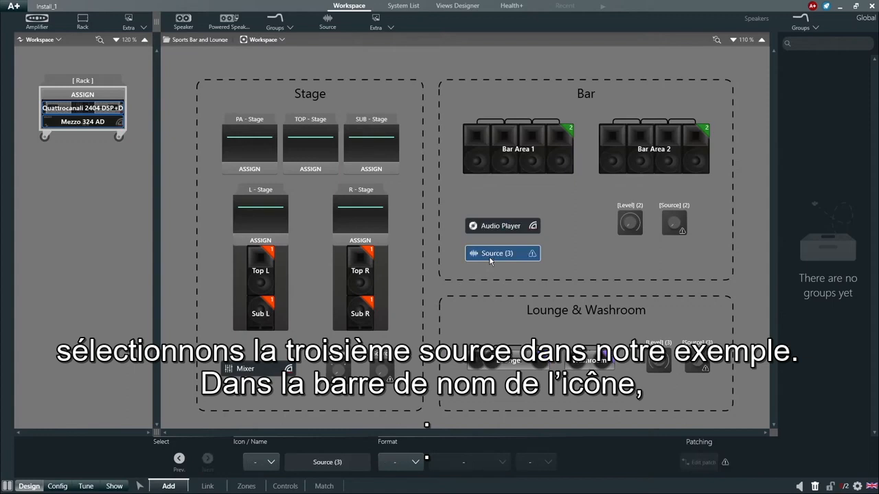
left_click(271, 464)
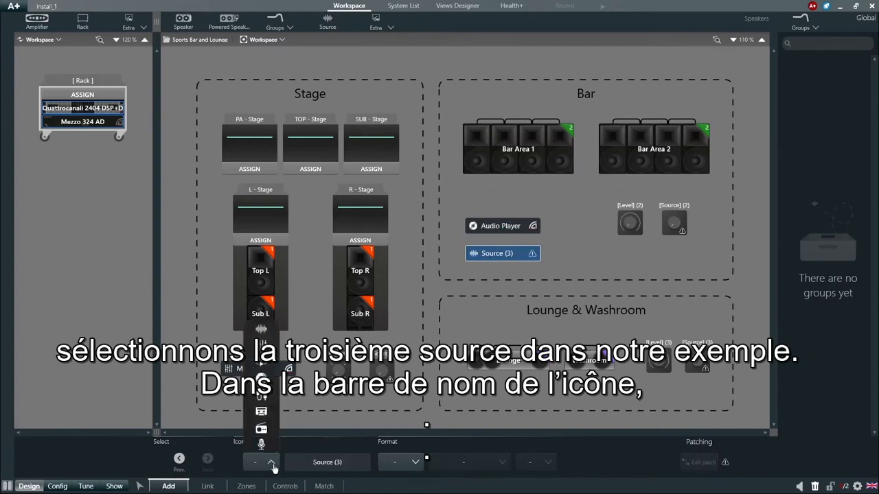
left_click(261, 395)
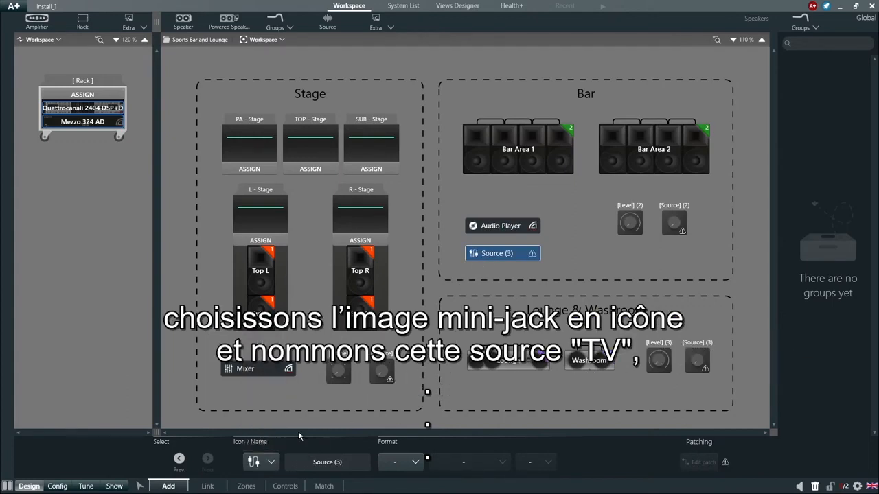
triple_click(347, 460)
type("TV")
- Set the TV source's format to Analog and Stereo, and turn on its Dante sharing
left_click(389, 467)
left_click(397, 449)
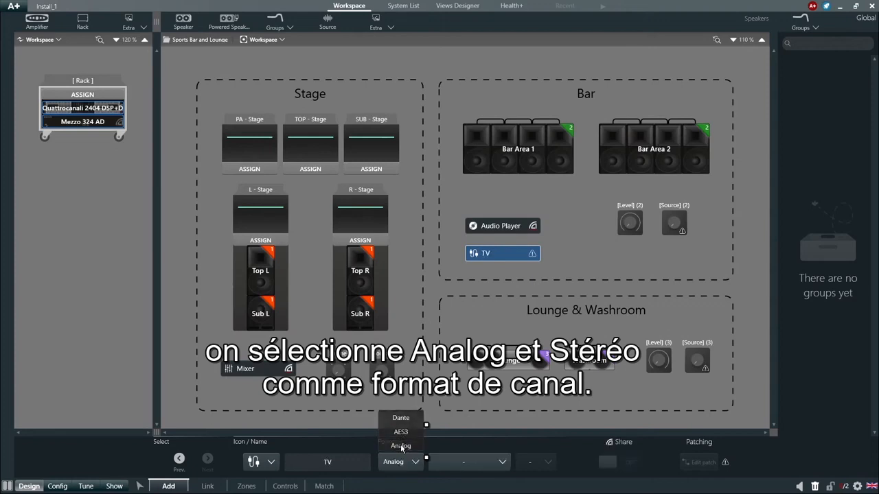
left_click(453, 465)
left_click(455, 432)
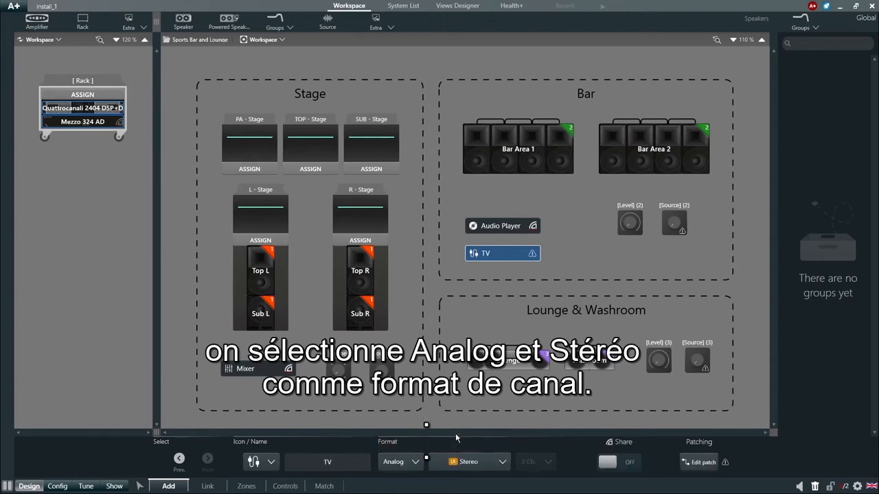
left_click(608, 462)
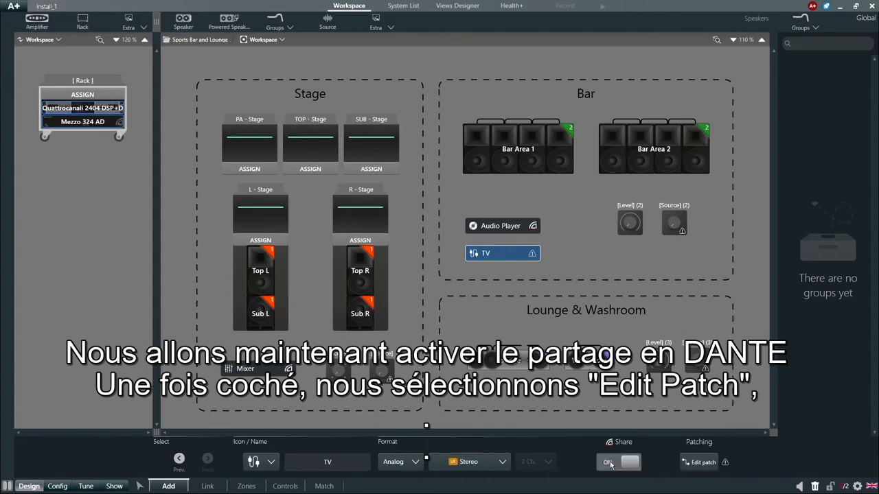
- Open the patch of the Dante-shared TV source and connect its Left channel to Analog 1 of the Mezzo 324 AD
left_click(610, 465)
left_click(684, 464)
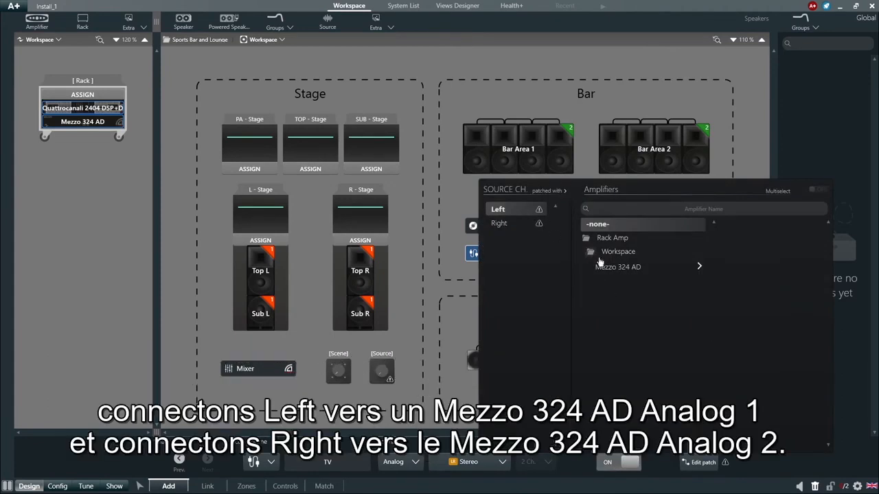
left_click(628, 270)
left_click(729, 227)
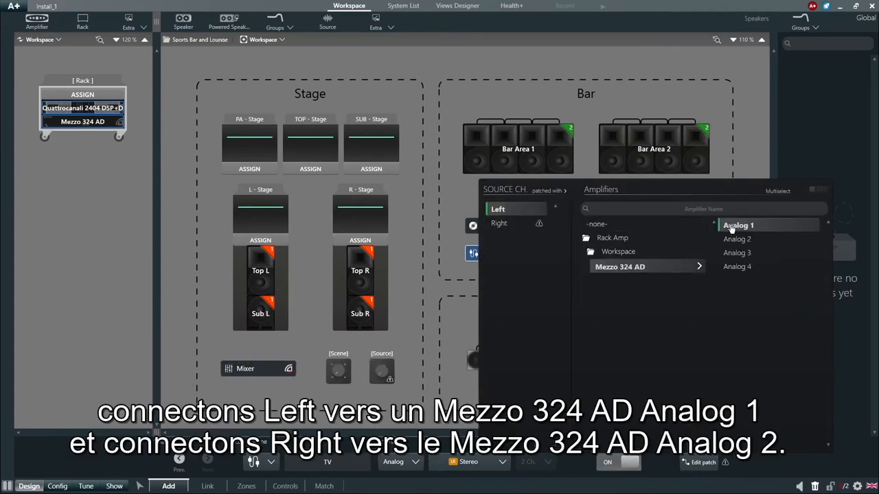
- Patch the TV source's Right channel to Analog 2 of the Mezzo 324 AD, then close the patch editor and deselect the source
left_click(506, 223)
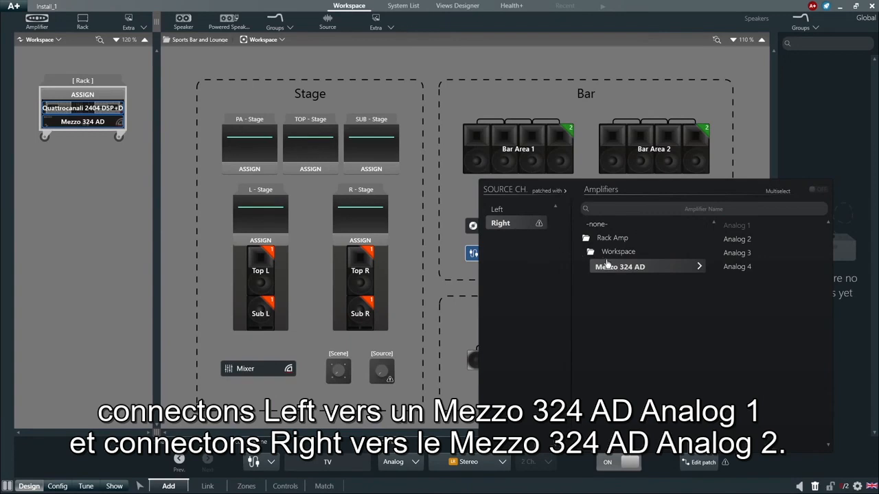
left_click(738, 241)
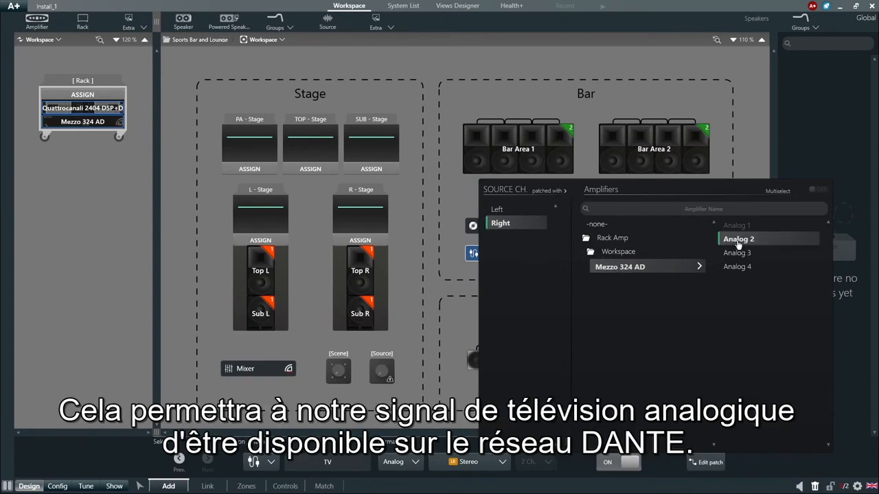
left_click(445, 295)
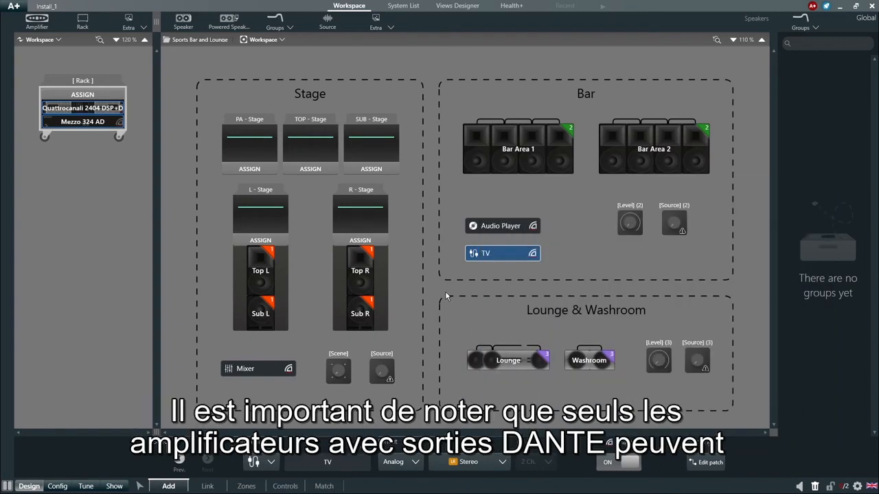
left_click(445, 296)
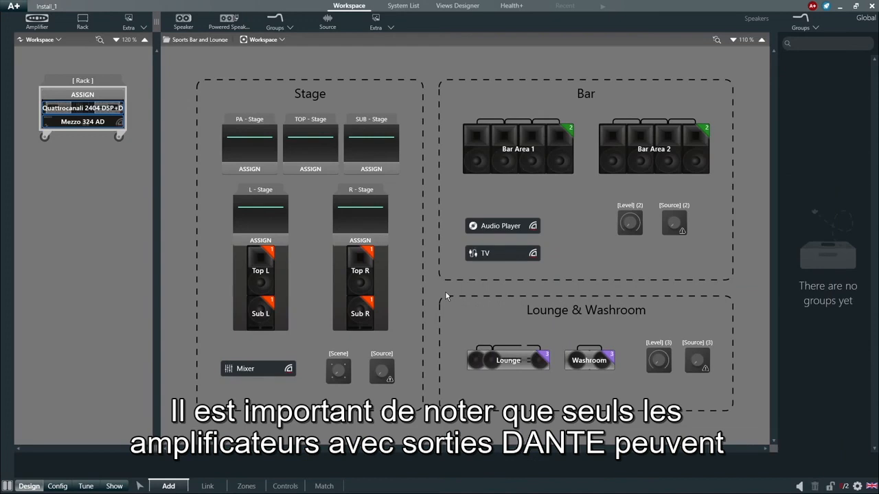